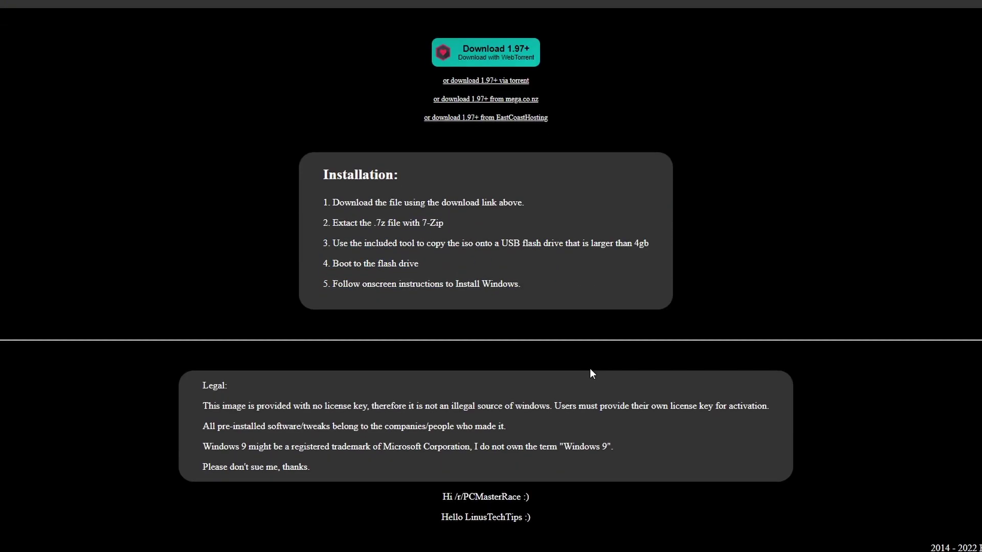
Highlight each Legal line in turn (no license key, pre-installed software, trademark, don't sue), then clear the selection.
{"action": "left_click_drag", "start_coordinate": [202, 405], "coordinate": [478, 410]}
{"action": "left_click_drag", "start_coordinate": [471, 307], "coordinate": [760, 309]}
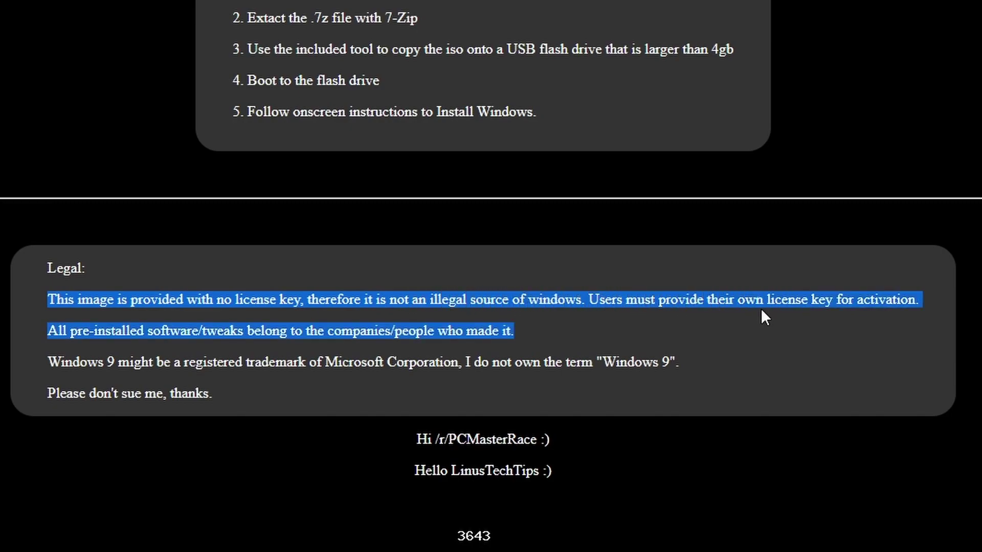
{"action": "left_click_drag", "start_coordinate": [834, 309], "coordinate": [920, 307]}
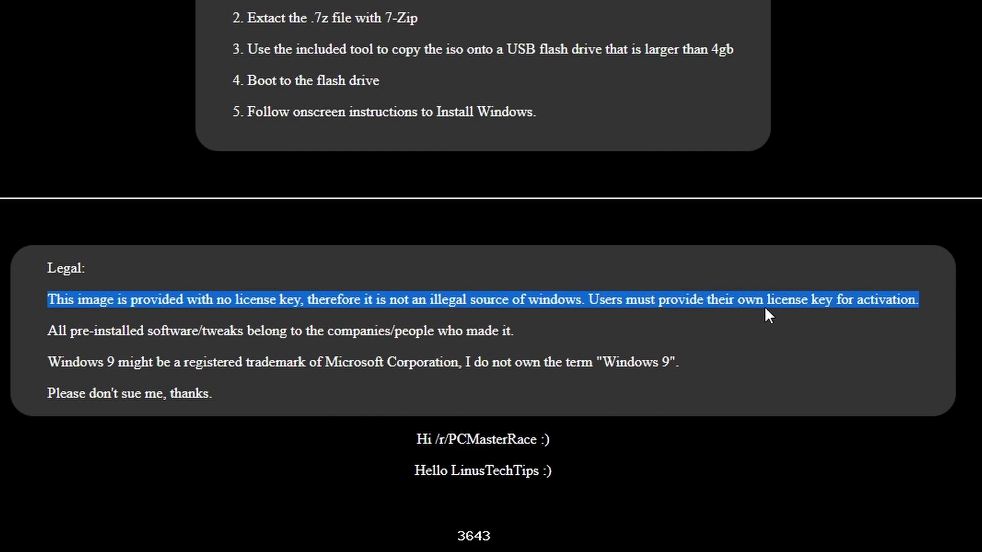
{"action": "left_click_drag", "start_coordinate": [47, 331], "coordinate": [507, 338]}
{"action": "left_click_drag", "start_coordinate": [65, 363], "coordinate": [623, 369]}
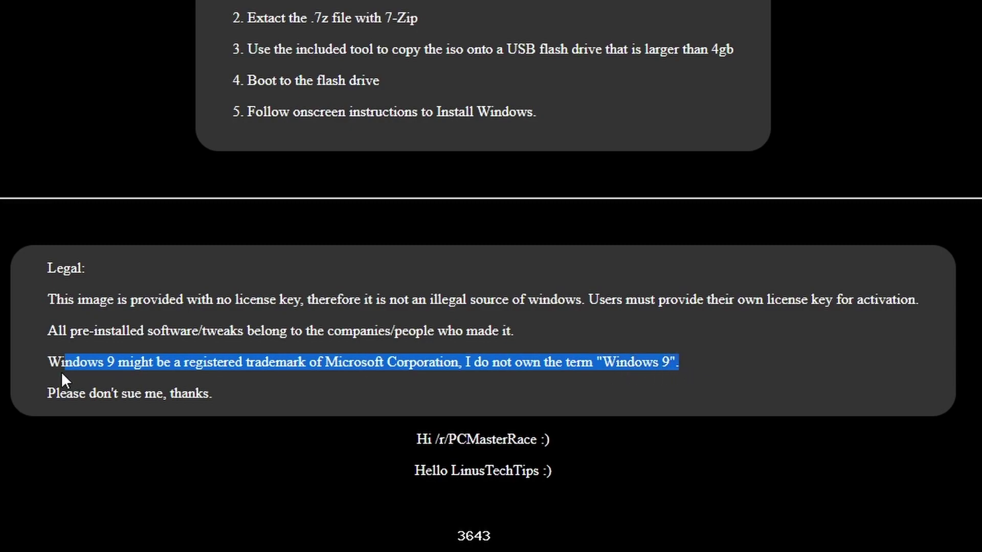
{"action": "left_click_drag", "start_coordinate": [65, 394], "coordinate": [300, 398]}
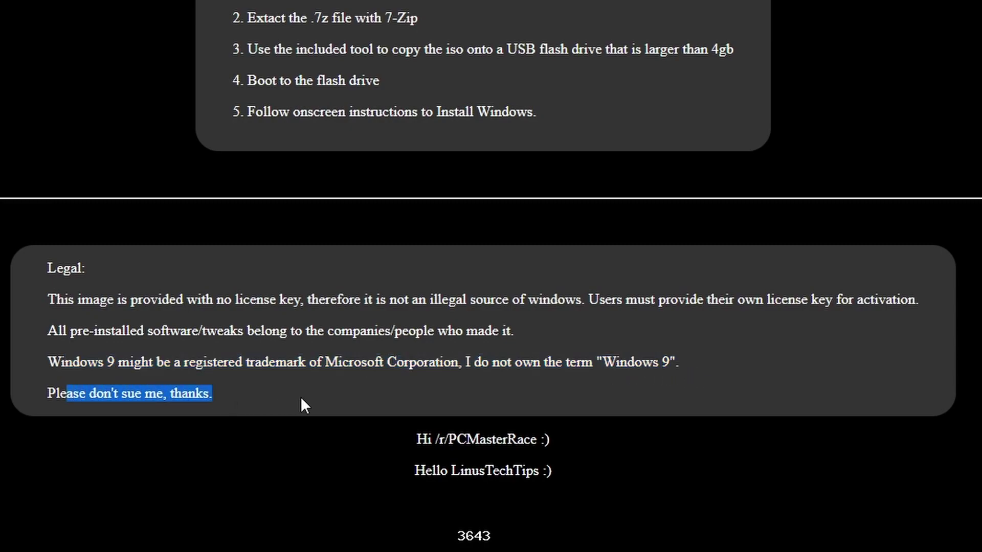
{"action": "left_click", "coordinate": [364, 403]}
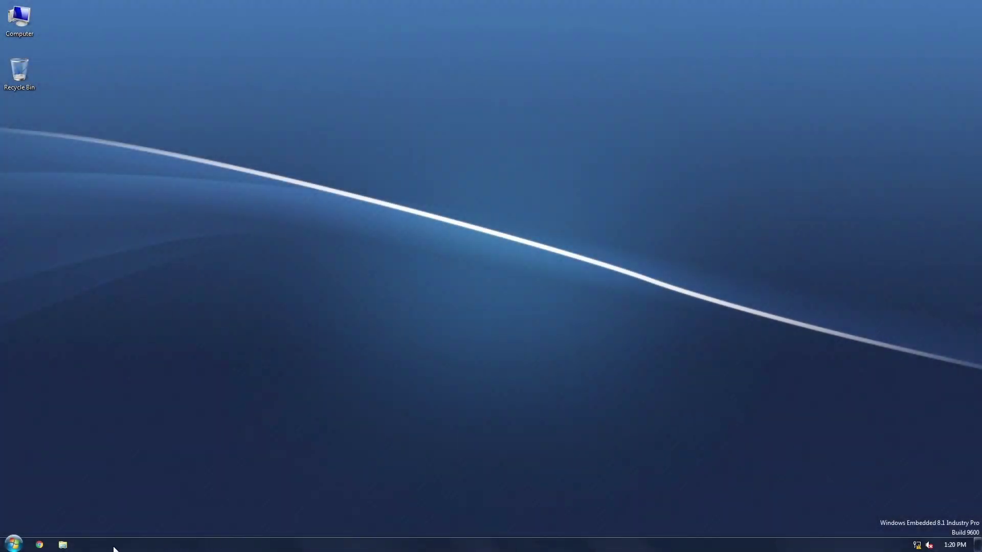
Launch Google Chrome from All Programs, then close it.
{"action": "left_click", "coordinate": [13, 544]}
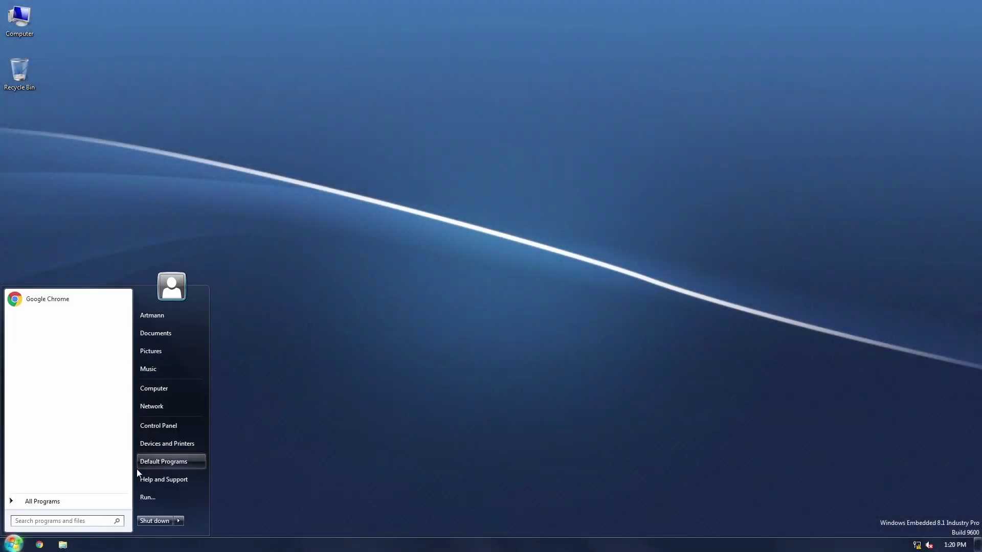
{"action": "left_click", "coordinate": [41, 501]}
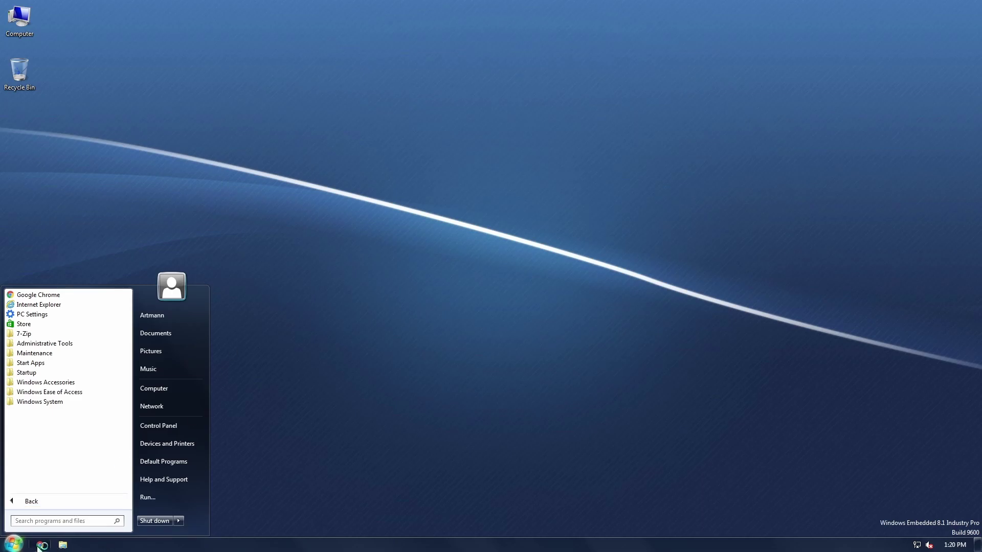
{"action": "left_click", "coordinate": [40, 545]}
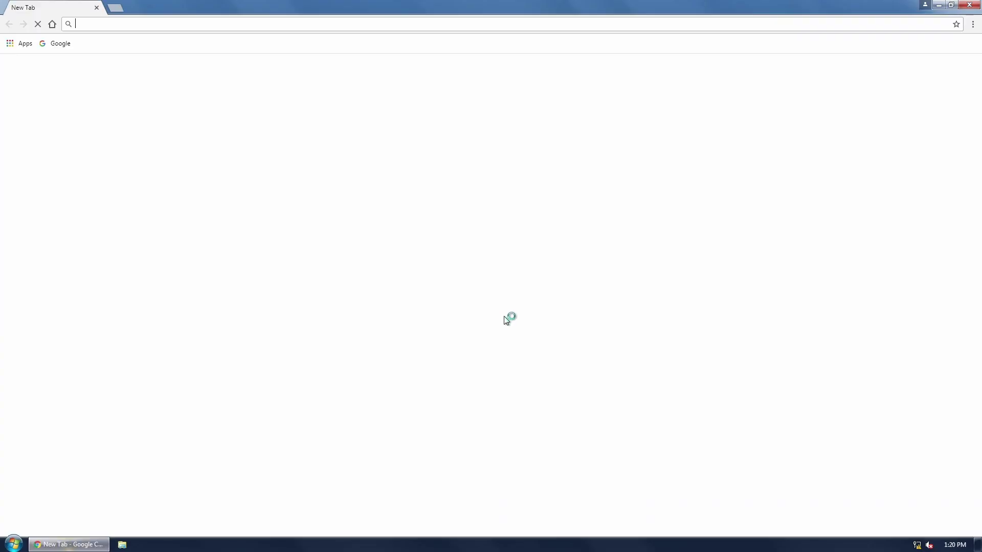
{"action": "left_click", "coordinate": [970, 7]}
In Personalization, apply the Aero 8.1 Square Architecture, Characters and Default themes.
{"action": "right_click", "coordinate": [253, 21]}
{"action": "left_click", "coordinate": [294, 120]}
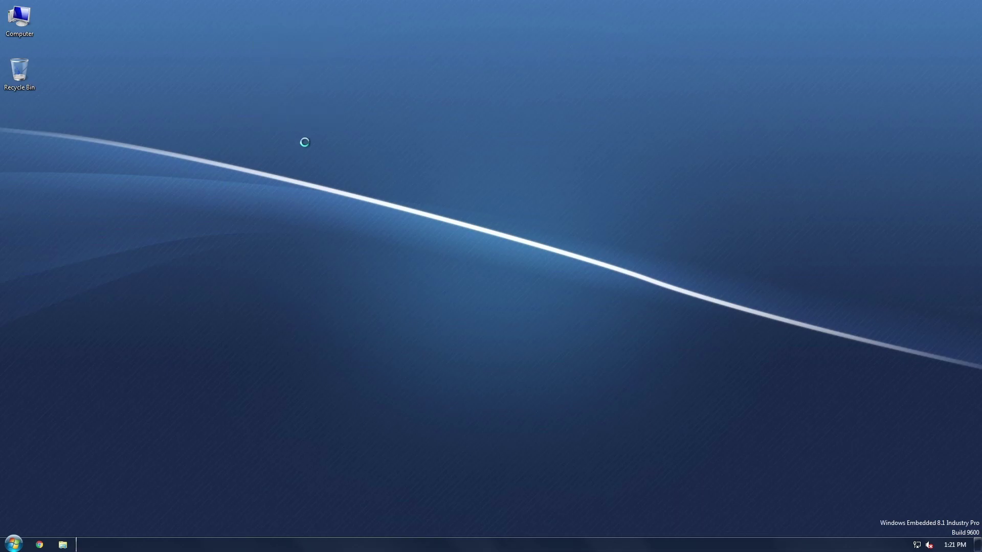
{"action": "scroll", "coordinate": [538, 280], "scroll_direction": "down", "scroll_amount": 3}
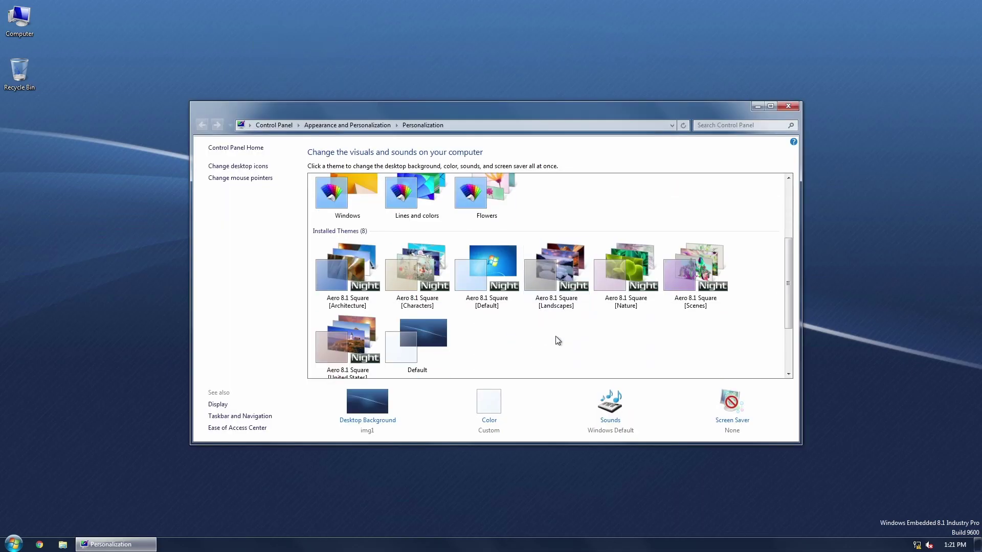
{"action": "left_click", "coordinate": [348, 278]}
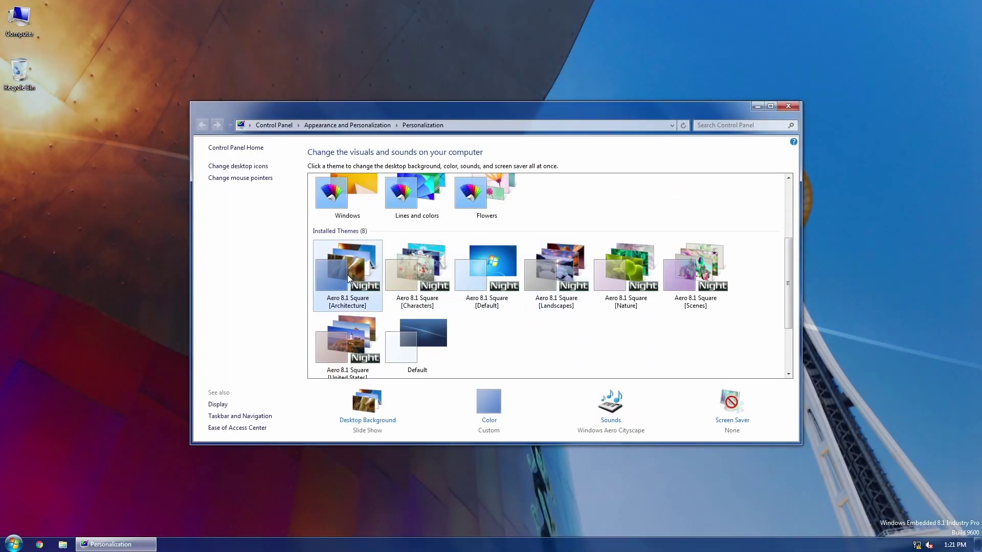
{"action": "left_click", "coordinate": [424, 271]}
{"action": "left_click", "coordinate": [488, 271]}
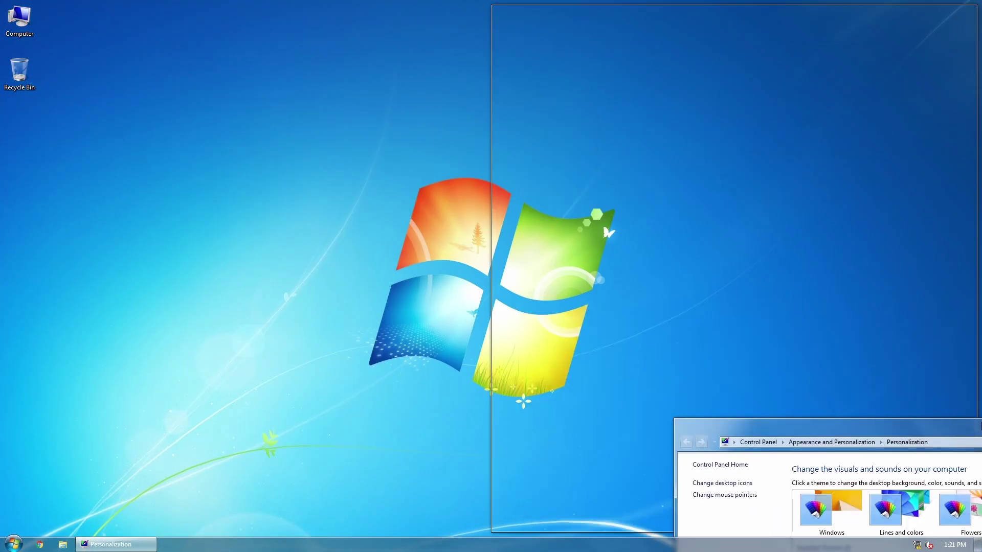
{"action": "left_click_drag", "start_coordinate": [497, 106], "coordinate": [474, 59]}
Apply the Landscapes, Nature and Scenes themes, then Windows default and finally Lines and colors.
{"action": "left_click", "coordinate": [533, 225]}
{"action": "left_click", "coordinate": [604, 225]}
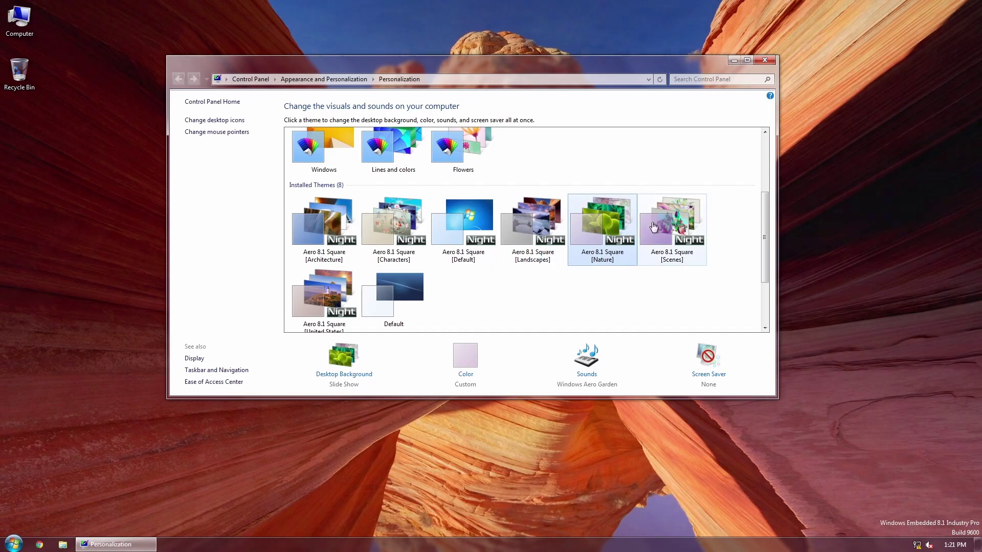
{"action": "left_click", "coordinate": [653, 227]}
{"action": "scroll", "coordinate": [521, 230], "scroll_direction": "up", "scroll_amount": 3}
{"action": "left_click", "coordinate": [325, 158]}
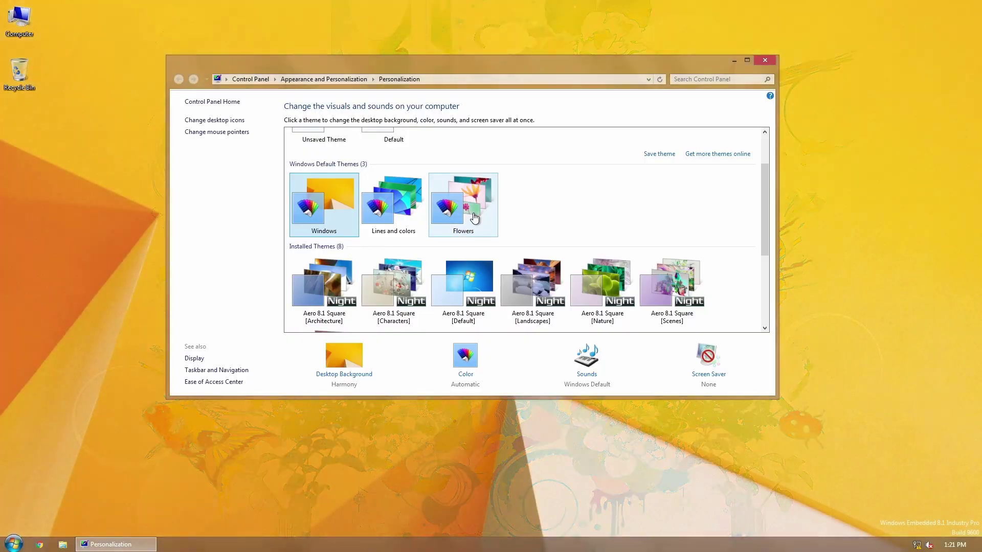
{"action": "left_click", "coordinate": [391, 204]}
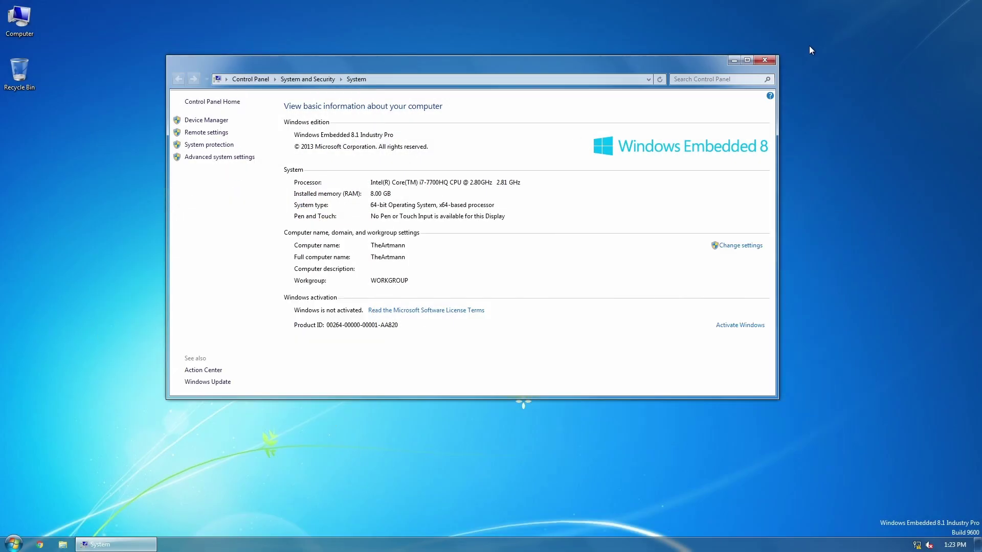
Review StartIsBack+, 7-Zip and Visual C++ in Programs and Features, then close the list.
{"action": "left_click", "coordinate": [220, 102]}
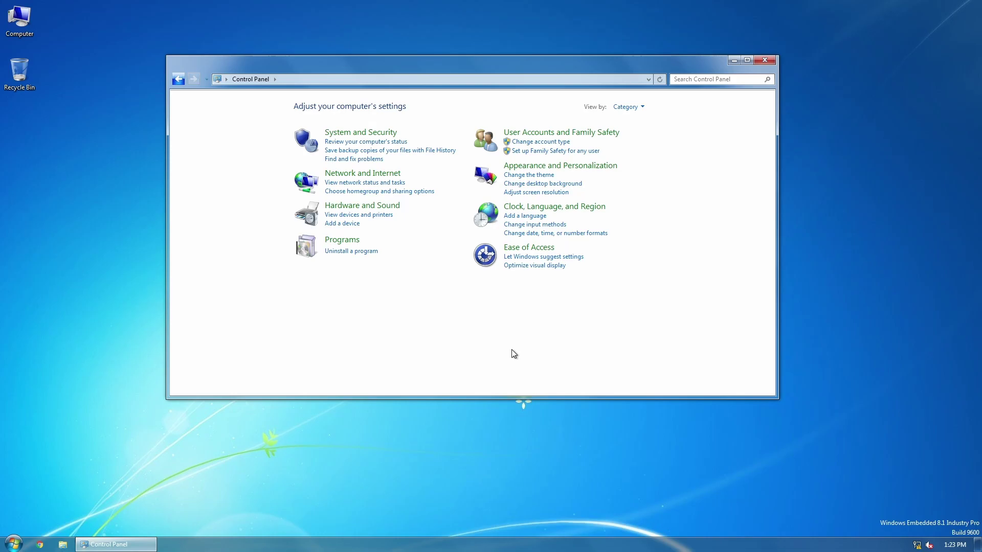
{"action": "left_click", "coordinate": [335, 244]}
{"action": "left_click", "coordinate": [347, 116]}
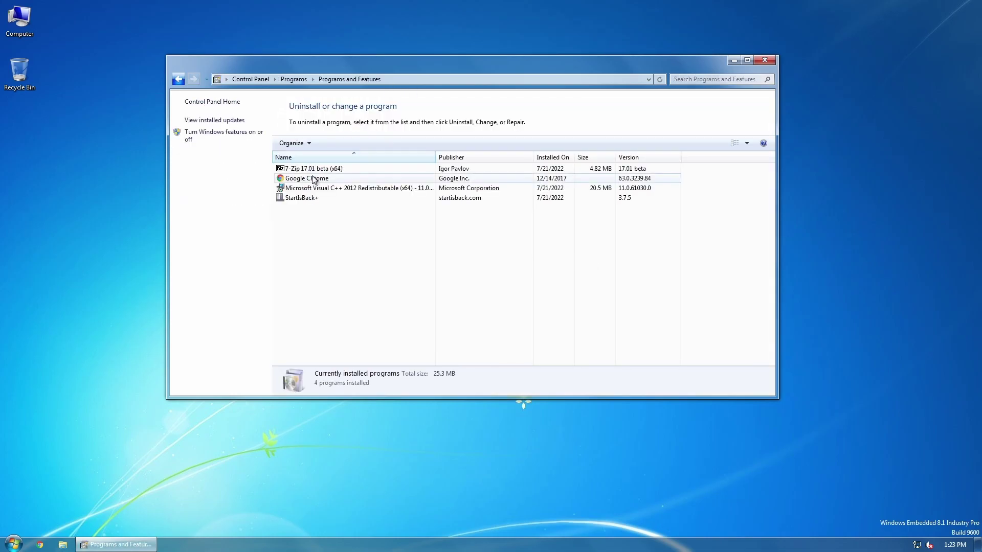
{"action": "left_click", "coordinate": [309, 200]}
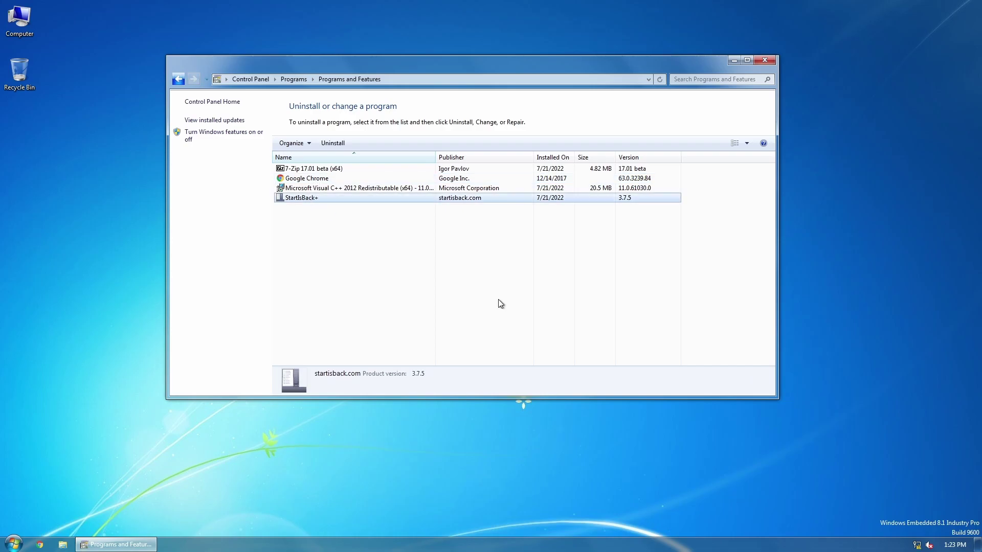
{"action": "left_click", "coordinate": [307, 168]}
{"action": "left_click", "coordinate": [330, 190]}
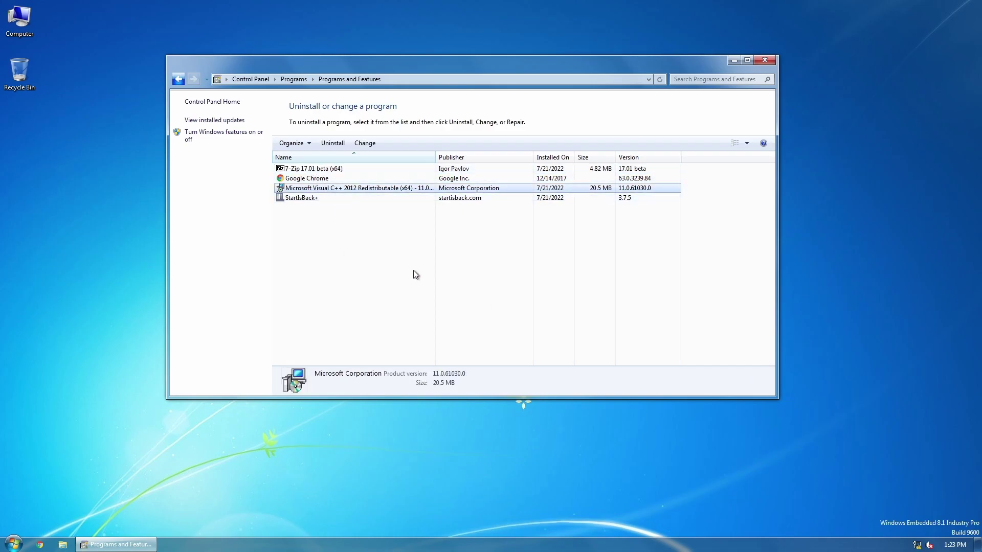
{"action": "left_click", "coordinate": [414, 270]}
{"action": "left_click", "coordinate": [765, 60]}
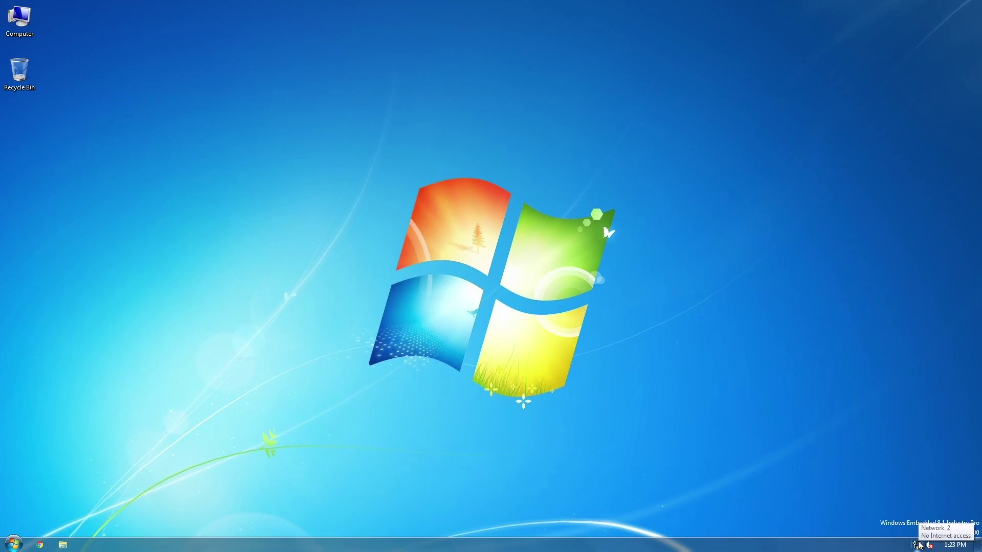
Browse Computer's Favorites, Desktop, drives, Libraries and Control Panel locations, then close it.
{"action": "double_click", "coordinate": [20, 21]}
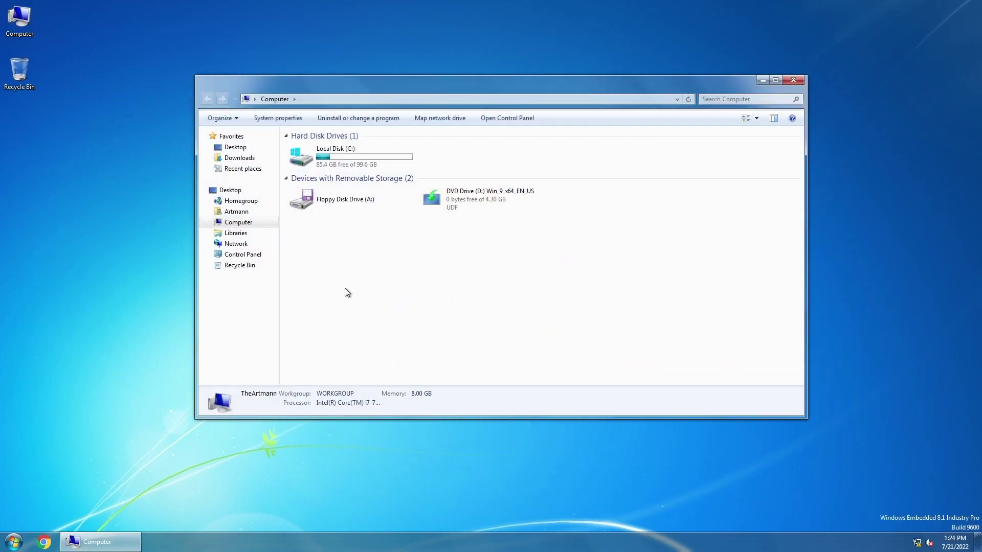
{"action": "left_click", "coordinate": [230, 137]}
{"action": "left_click", "coordinate": [231, 190]}
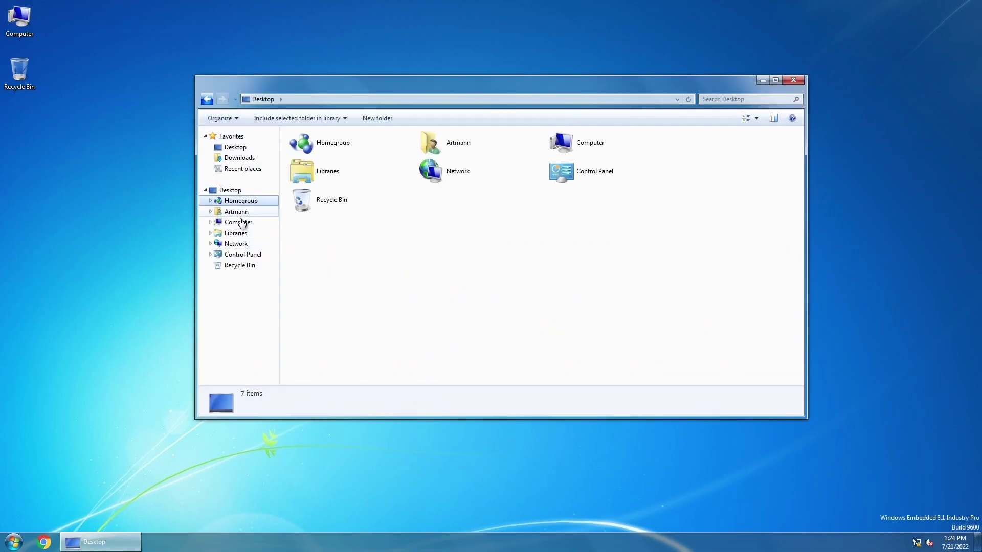
{"action": "left_click", "coordinate": [239, 221]}
{"action": "left_click", "coordinate": [235, 233]}
{"action": "left_click", "coordinate": [243, 254]}
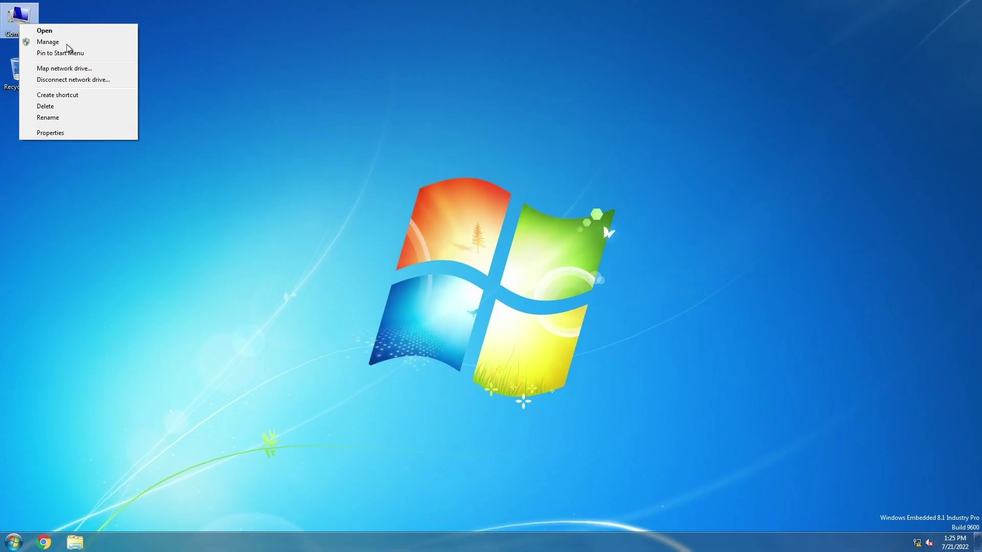
{"action": "left_click", "coordinate": [28, 49]}
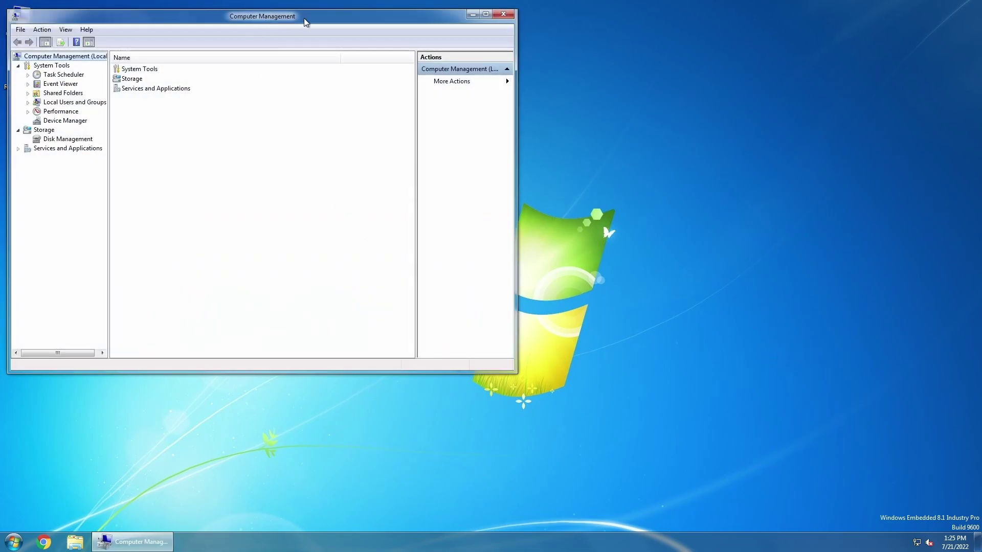
Look at Computer Management's Task Scheduler and Shared Folders sections, then close it.
{"action": "left_click_drag", "start_coordinate": [307, 20], "coordinate": [517, 59]}
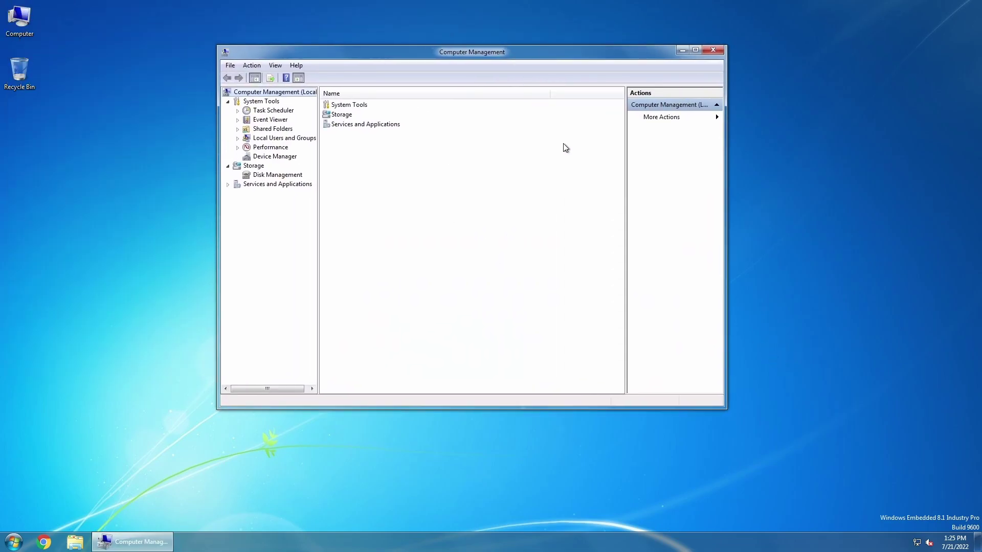
{"action": "left_click", "coordinate": [264, 111]}
{"action": "left_click", "coordinate": [279, 129]}
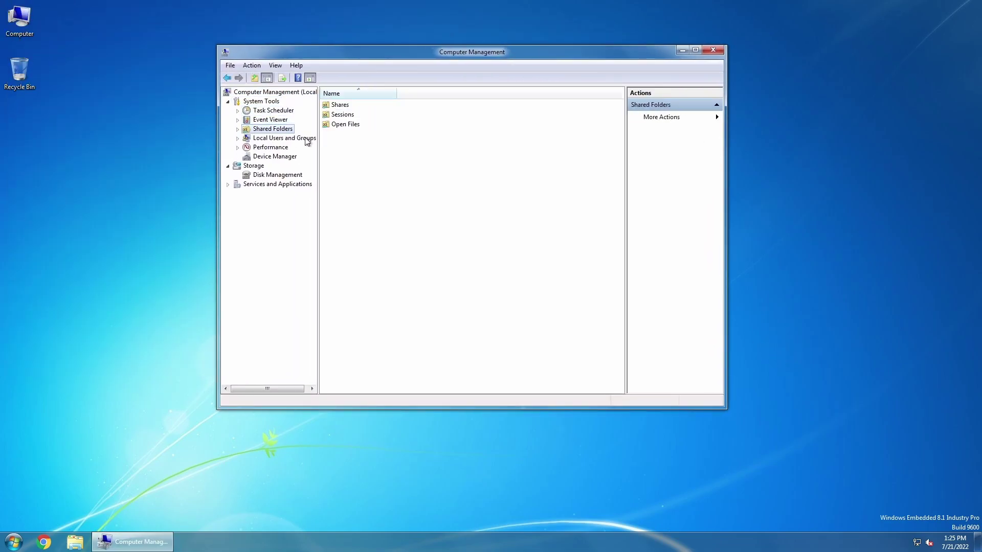
{"action": "left_click", "coordinate": [713, 51]}
Open the computer's System properties and launch Device Manager from there.
{"action": "right_click", "coordinate": [27, 10]}
{"action": "left_click", "coordinate": [101, 119]}
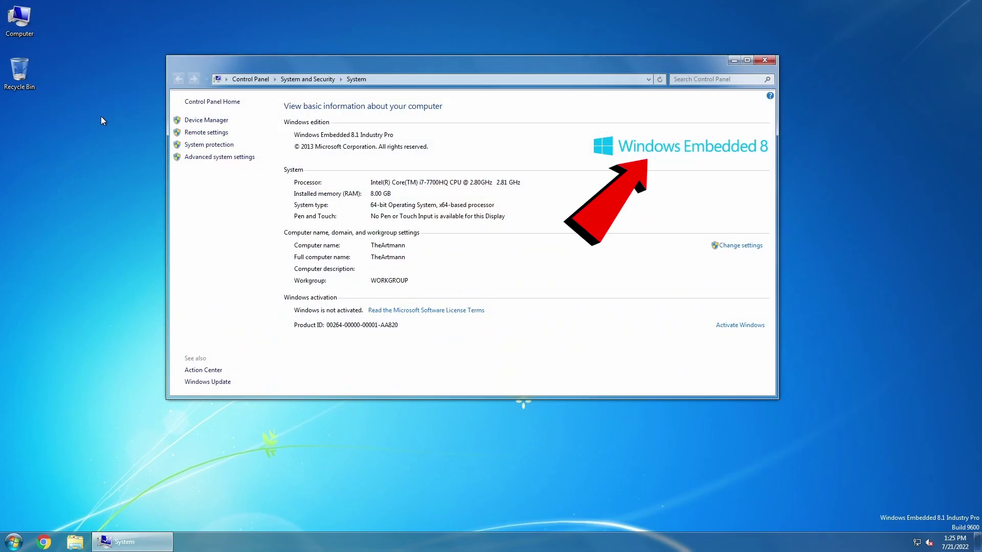
{"action": "left_click", "coordinate": [206, 120]}
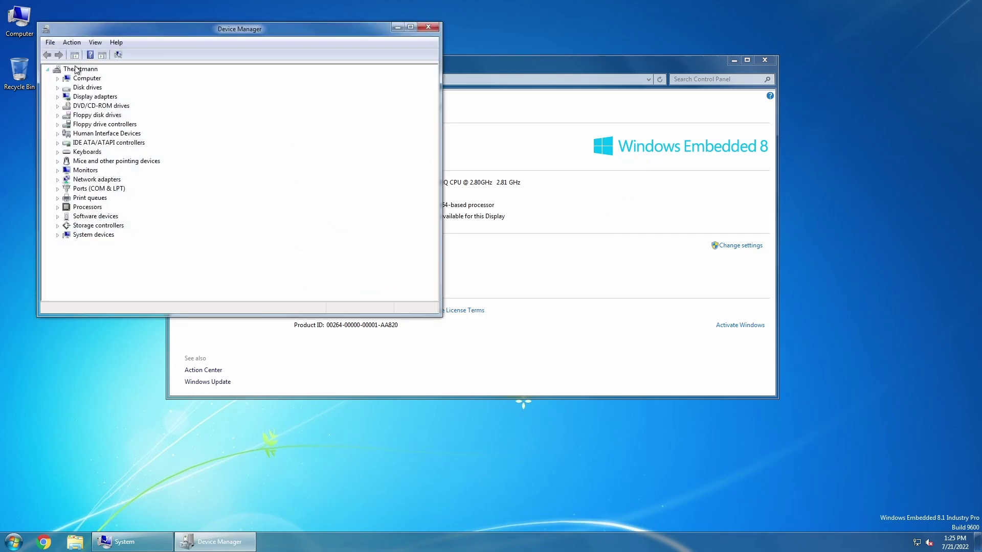
Expand the Processors and Software devices categories in Device Manager.
{"action": "left_click", "coordinate": [57, 207]}
{"action": "left_click", "coordinate": [57, 207]}
{"action": "left_click", "coordinate": [57, 216]}
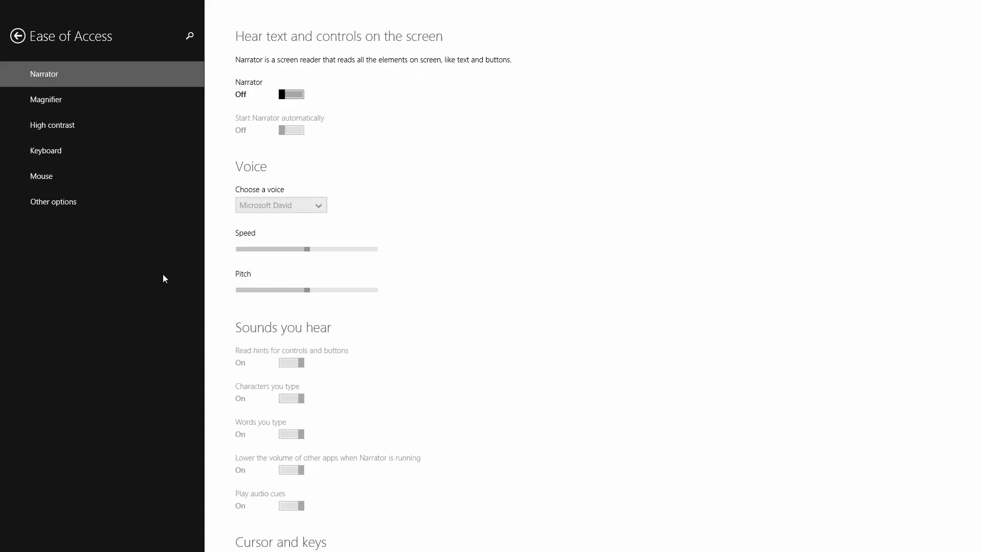
{"action": "scroll", "coordinate": [311, 235], "scroll_direction": "down", "scroll_amount": 3}
{"action": "scroll", "coordinate": [373, 239], "scroll_direction": "up", "scroll_amount": 3}
Toggle Narrator on and off, view other visual and mouse accessibility options, then return to PC settings.
{"action": "left_click", "coordinate": [293, 95]}
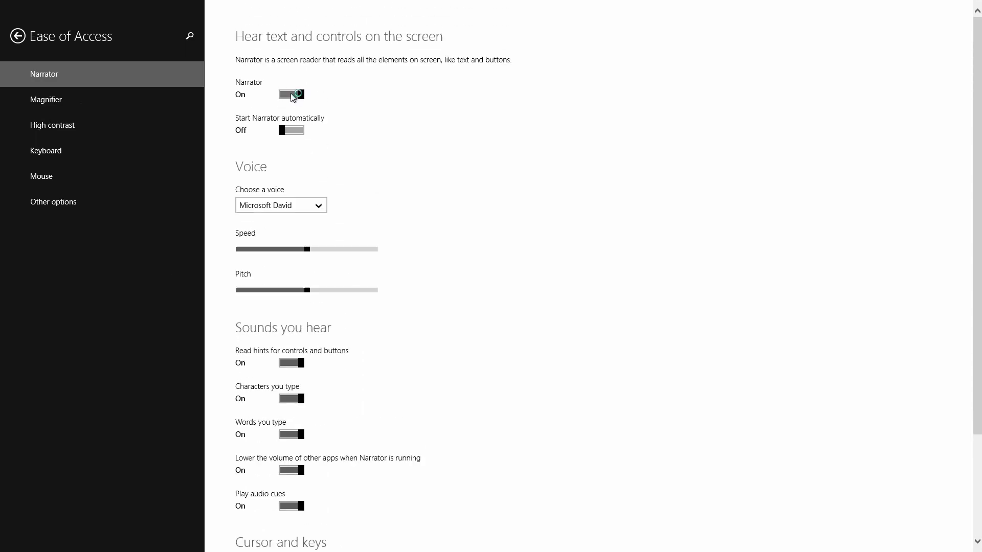
{"action": "left_click", "coordinate": [293, 95]}
{"action": "left_click", "coordinate": [52, 206]}
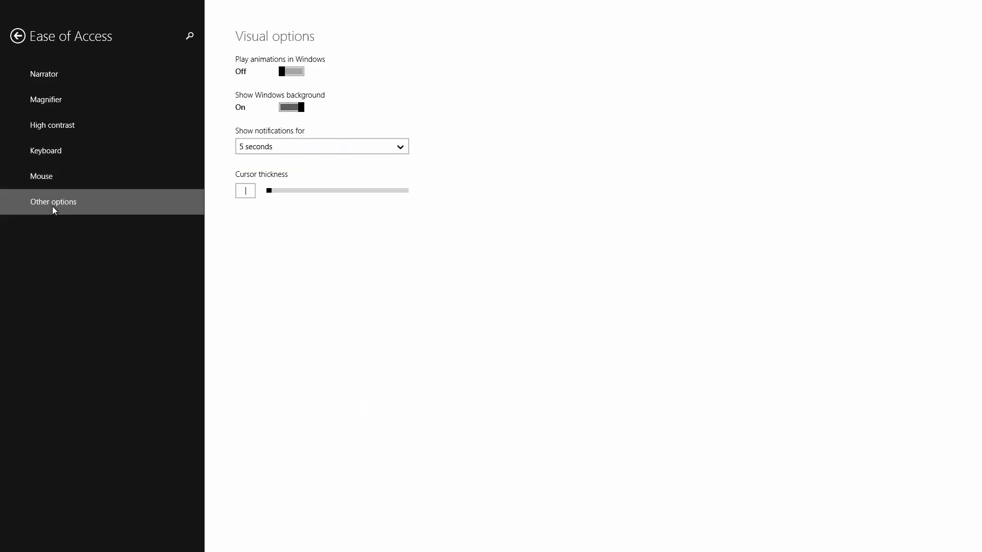
{"action": "left_click", "coordinate": [53, 171]}
{"action": "left_click", "coordinate": [44, 74]}
{"action": "left_click", "coordinate": [18, 36]}
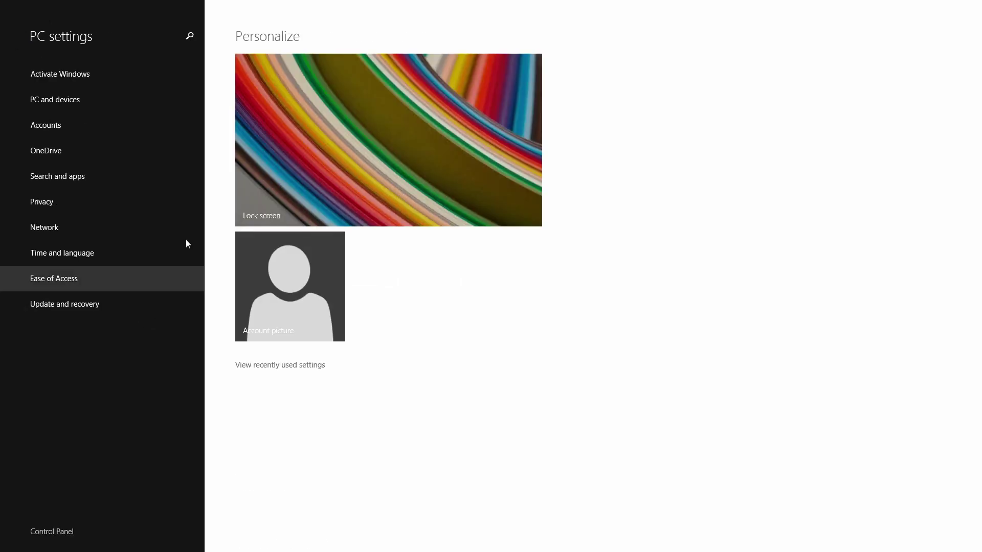
Look through the time zone list in Time and language settings.
{"action": "left_click", "coordinate": [73, 256]}
{"action": "left_click", "coordinate": [351, 179]}
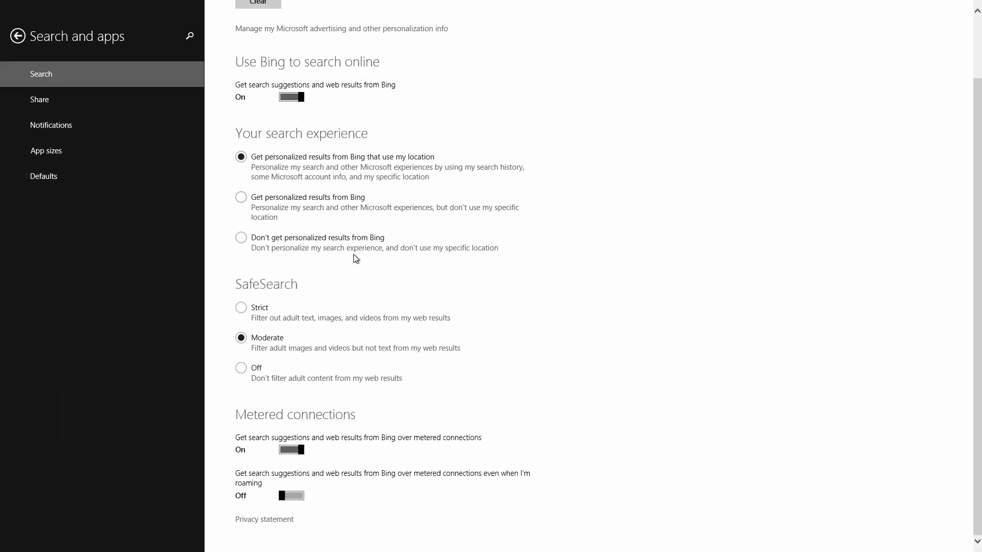
{"action": "scroll", "coordinate": [357, 259], "scroll_direction": "up", "scroll_amount": 1}
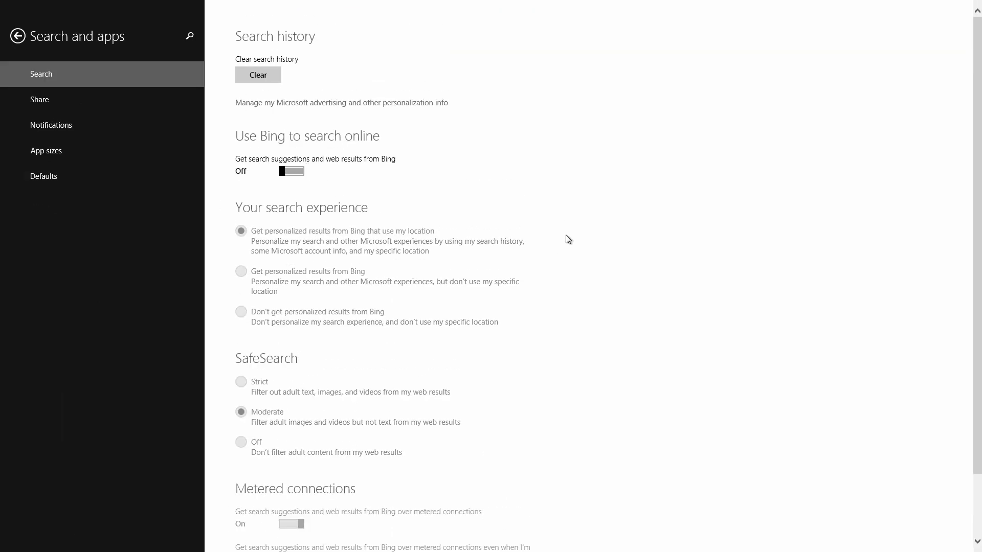
{"action": "key", "text": "BackSpace"}
List the available updates, then check Defender's Update and Settings pages and start a Quick scan.
{"action": "left_click", "coordinate": [46, 125]}
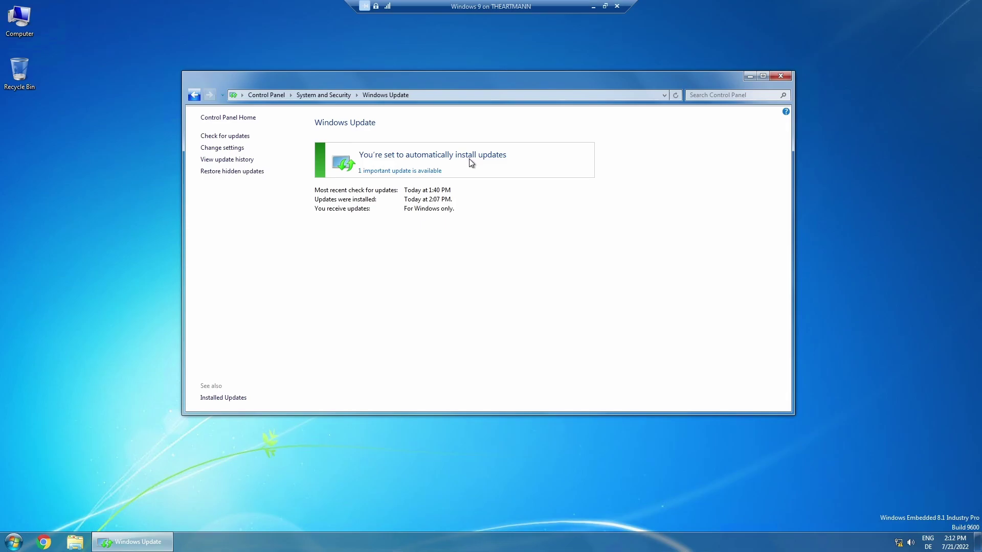
{"action": "left_click", "coordinate": [403, 171]}
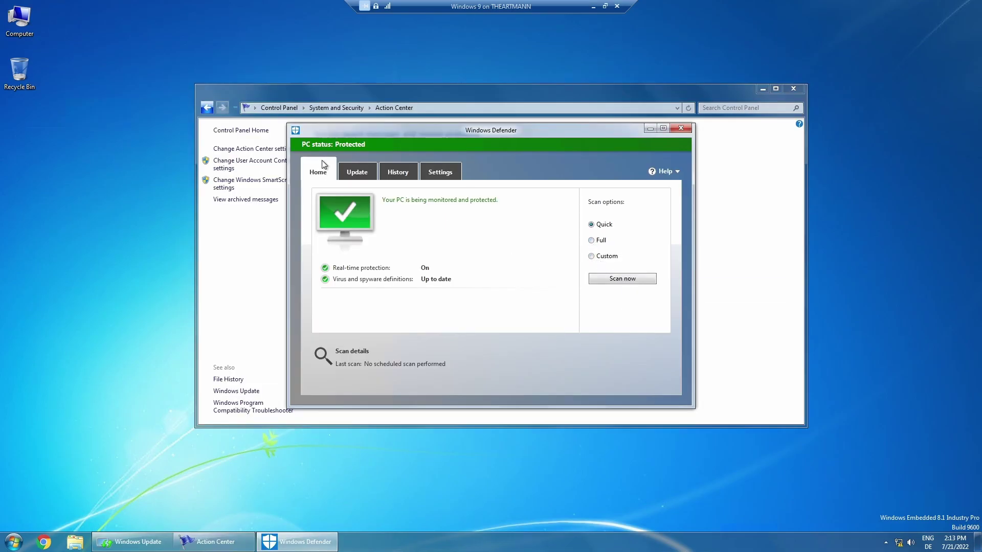
{"action": "left_click", "coordinate": [357, 172]}
{"action": "left_click", "coordinate": [398, 172]}
{"action": "left_click", "coordinate": [440, 172]}
{"action": "left_click", "coordinate": [318, 173]}
{"action": "left_click", "coordinate": [620, 278]}
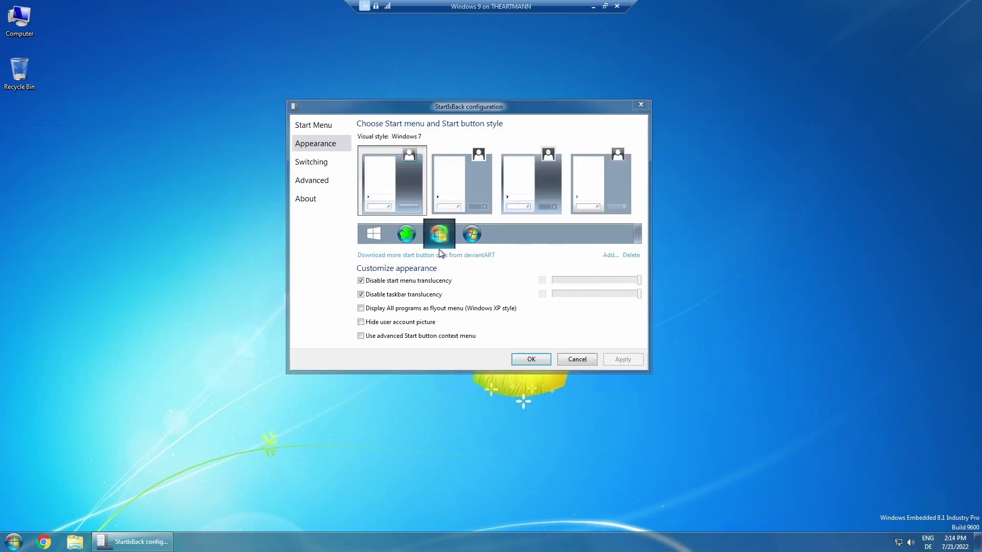
Preview other StartIsBack Start menu styles and return to the Windows 7 style.
{"action": "left_click", "coordinate": [361, 281]}
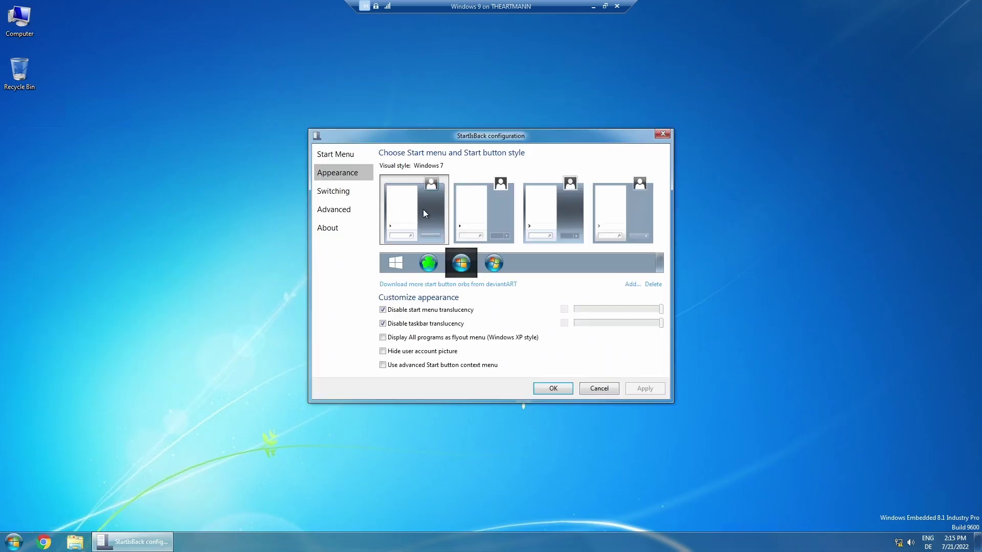
{"action": "left_click", "coordinate": [486, 213]}
{"action": "key", "text": "Right"}
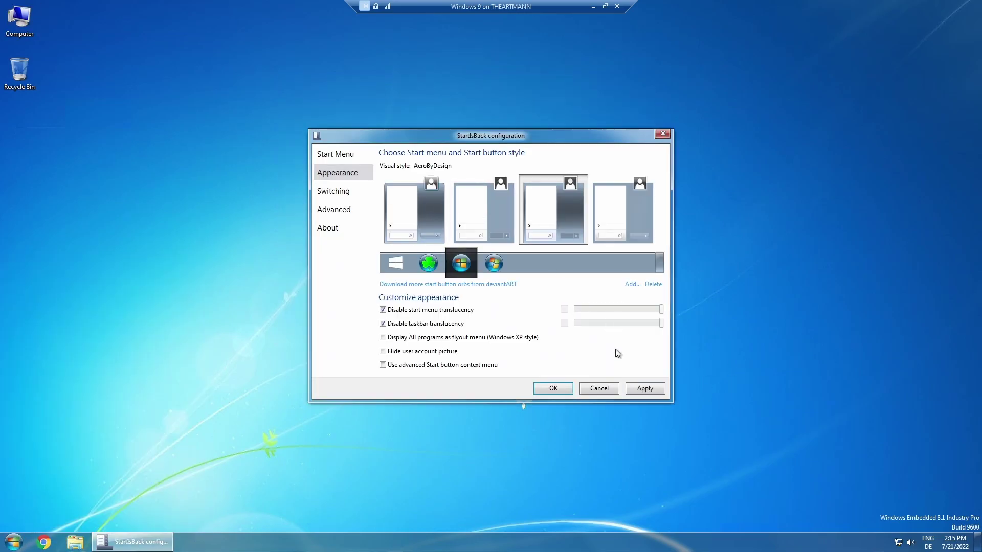
{"action": "key", "text": "Right"}
{"action": "key", "text": "Left"}
{"action": "key", "text": "Left"}
{"action": "key", "text": "Left"}
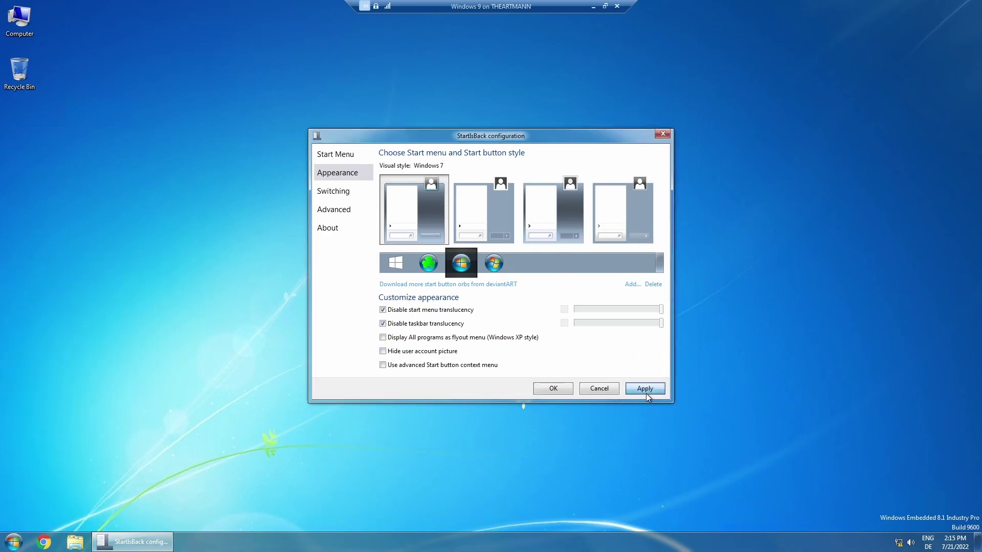
Keep Switching options as Show Desktop at log-on, Switch to Desktop after apps, and Do nothing.
{"action": "left_click", "coordinate": [337, 192]}
{"action": "left_click", "coordinate": [563, 165]}
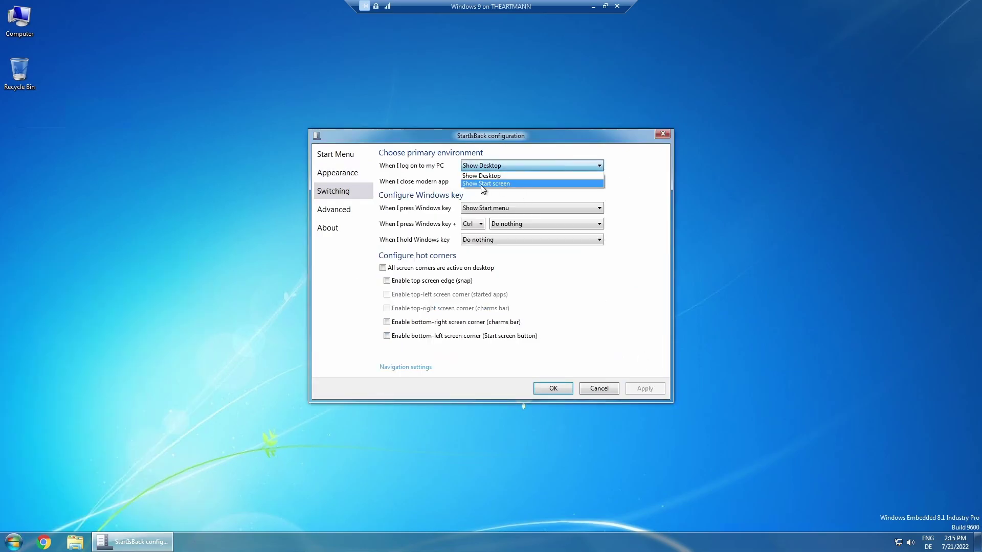
{"action": "left_click", "coordinate": [539, 181]}
{"action": "left_click", "coordinate": [629, 213]}
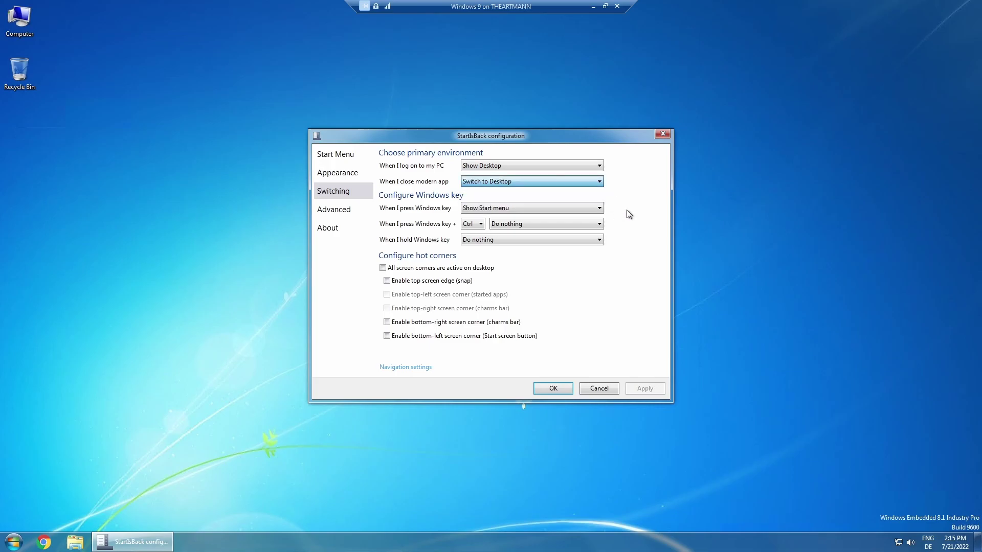
{"action": "left_click", "coordinate": [545, 208]}
{"action": "left_click", "coordinate": [567, 236]}
{"action": "left_click", "coordinate": [583, 225]}
{"action": "left_click", "coordinate": [588, 229]}
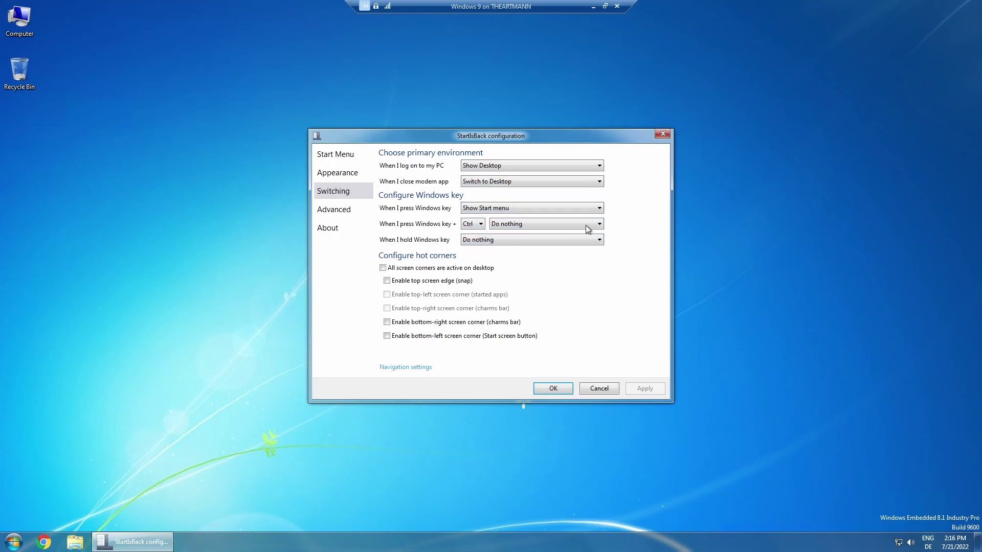
View the Advanced and About pages, close StartIsBack, and open Screen resolution from the desktop.
{"action": "left_click", "coordinate": [335, 210]}
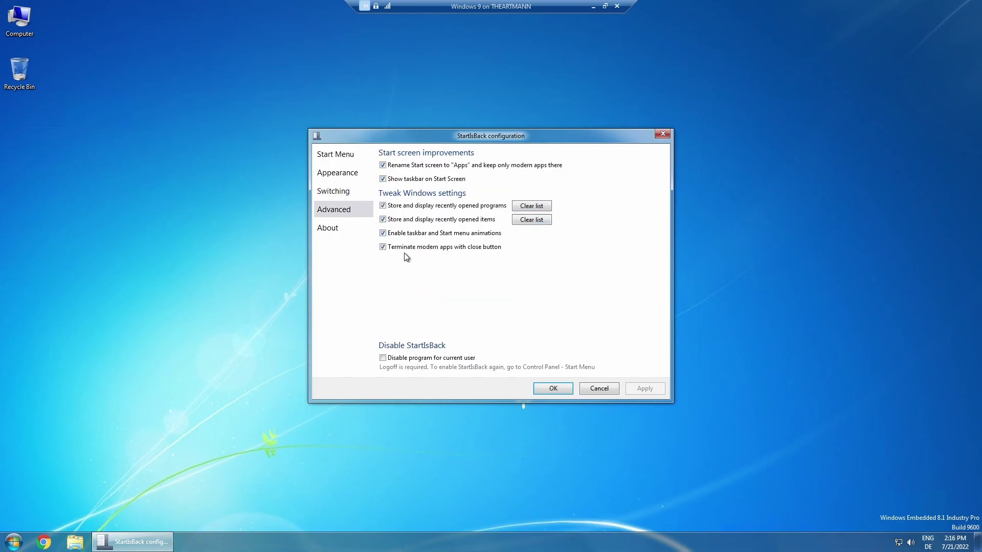
{"action": "left_click", "coordinate": [327, 228]}
{"action": "left_click", "coordinate": [663, 134]}
{"action": "right_click", "coordinate": [453, 297]}
{"action": "left_click", "coordinate": [492, 382]}
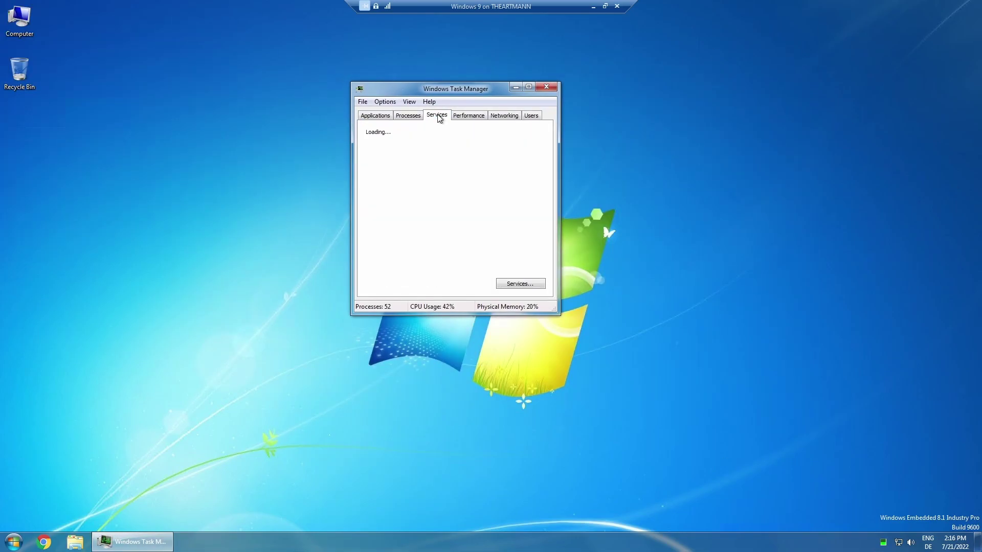
View Task Manager's performance, open Computer with Win+E, enlarge its details pane, then open and close Control Panel.
{"action": "left_click", "coordinate": [495, 114]}
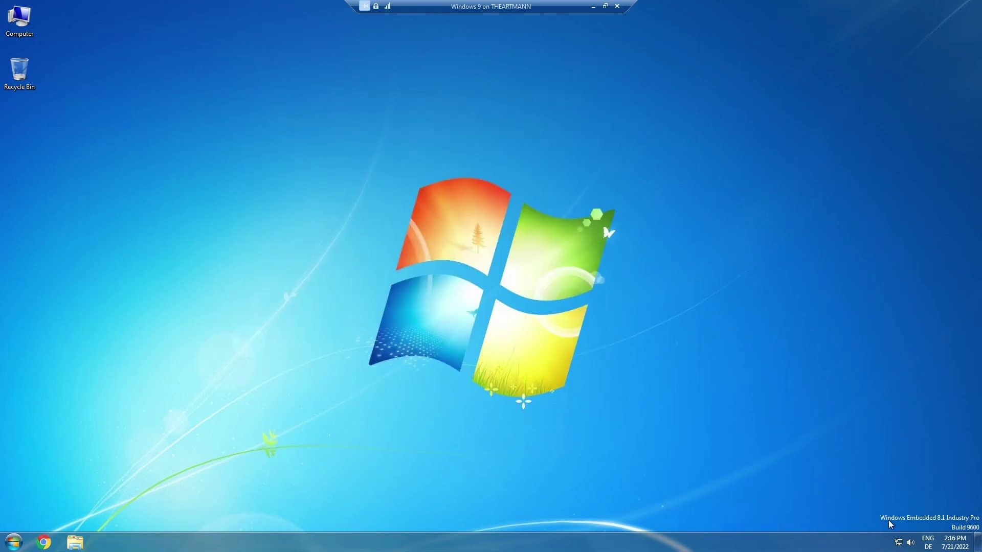
{"action": "key", "text": "super+e"}
{"action": "left_click_drag", "start_coordinate": [465, 387], "coordinate": [311, 325]}
{"action": "left_click", "coordinate": [507, 118]}
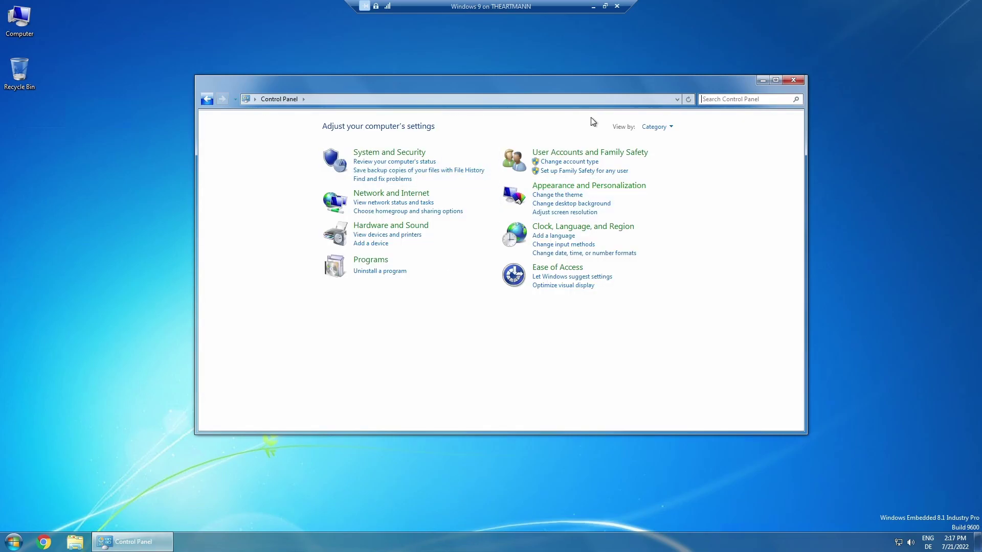
{"action": "left_click", "coordinate": [776, 93]}
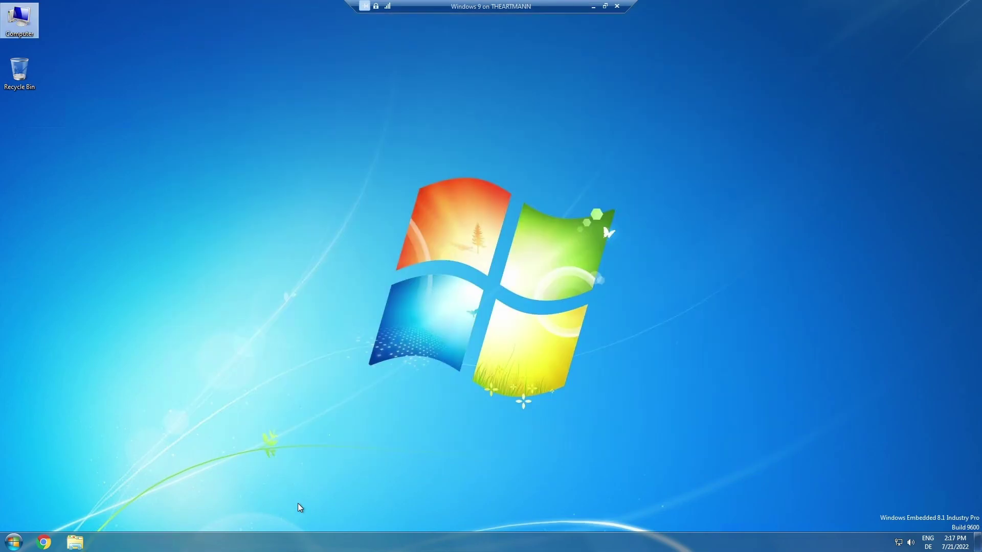